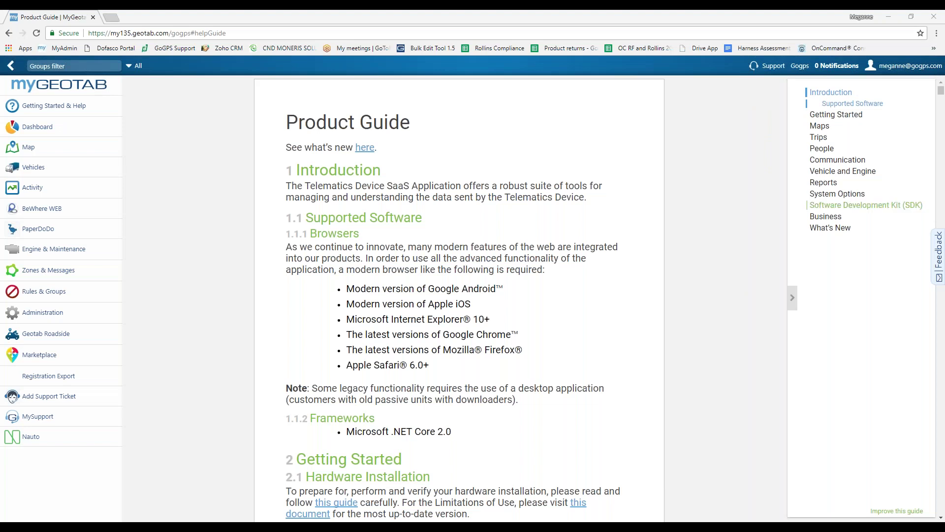
Switch from the Product Guide to the Vehicles list showing 12 vehicles
{"action": "left_click", "coordinate": [56, 169]}
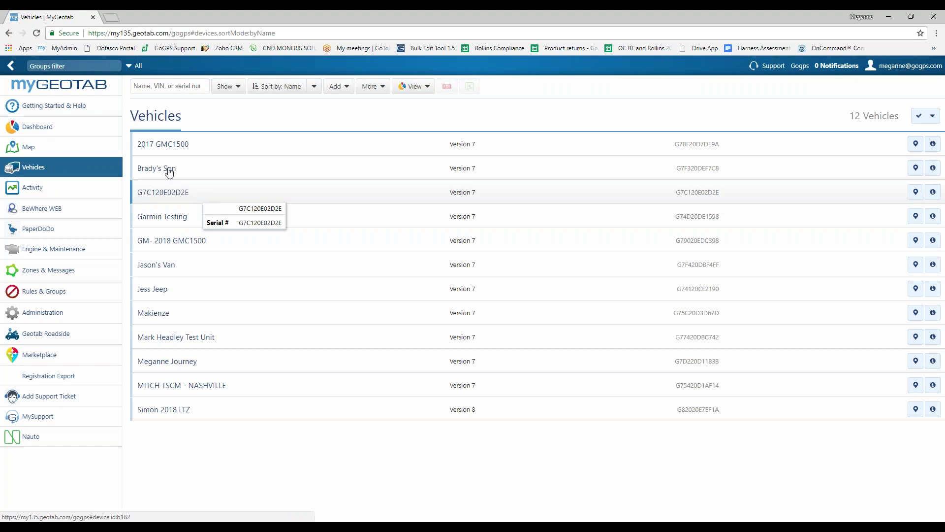
Open the Vehicle Edit page for device G7C120E02D2E from the Vehicles list
{"action": "left_click", "coordinate": [200, 197]}
Replace the description of G7C120E02D2E with 'Test', leaving License plate and Comments blank
{"action": "double_click", "coordinate": [327, 186]}
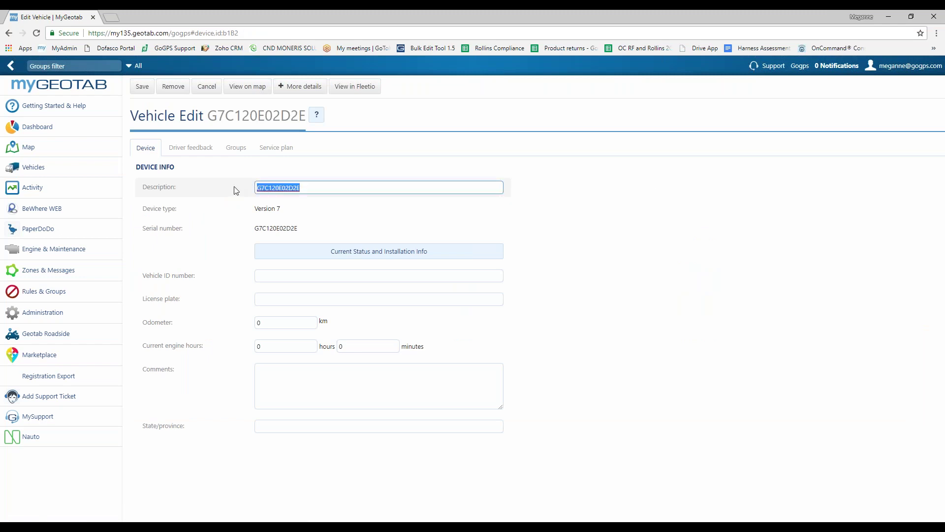
{"action": "type", "text": "Test"}
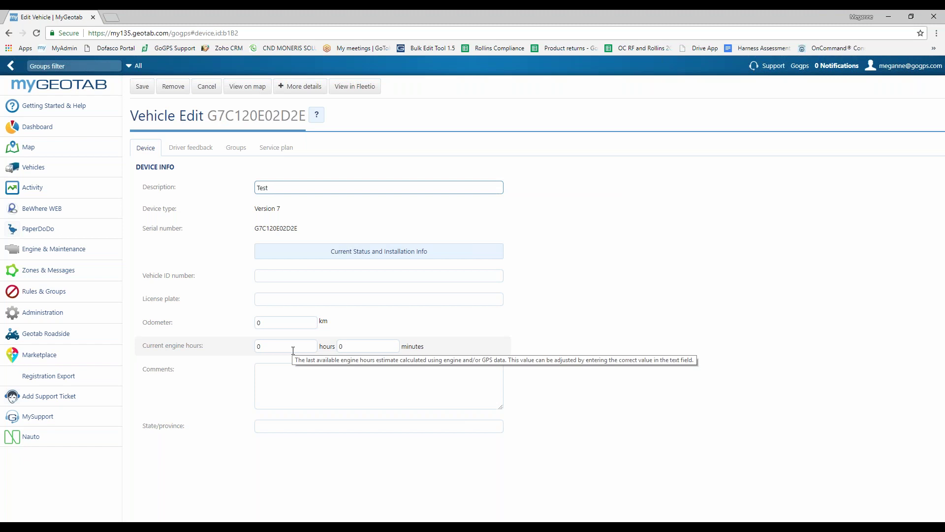
{"action": "left_click", "coordinate": [291, 299]}
{"action": "left_click", "coordinate": [306, 400]}
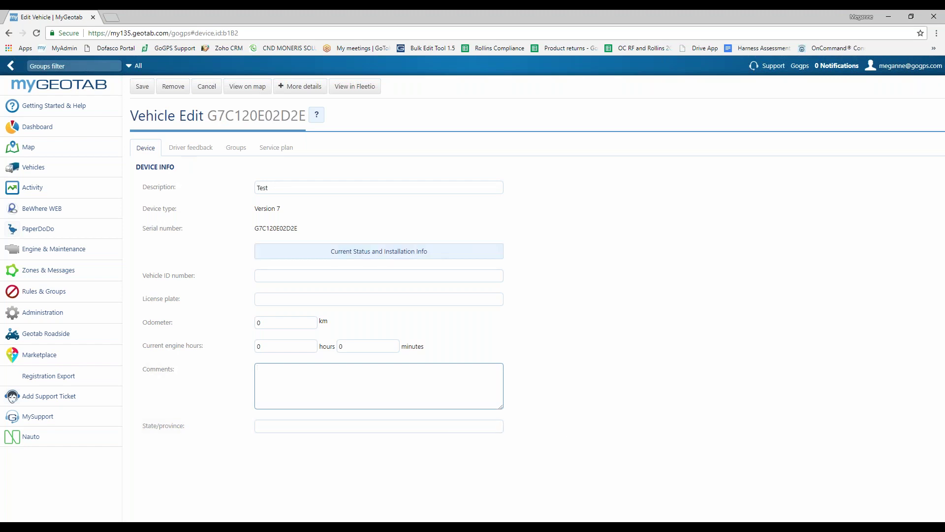
{"action": "left_click", "coordinate": [190, 147]}
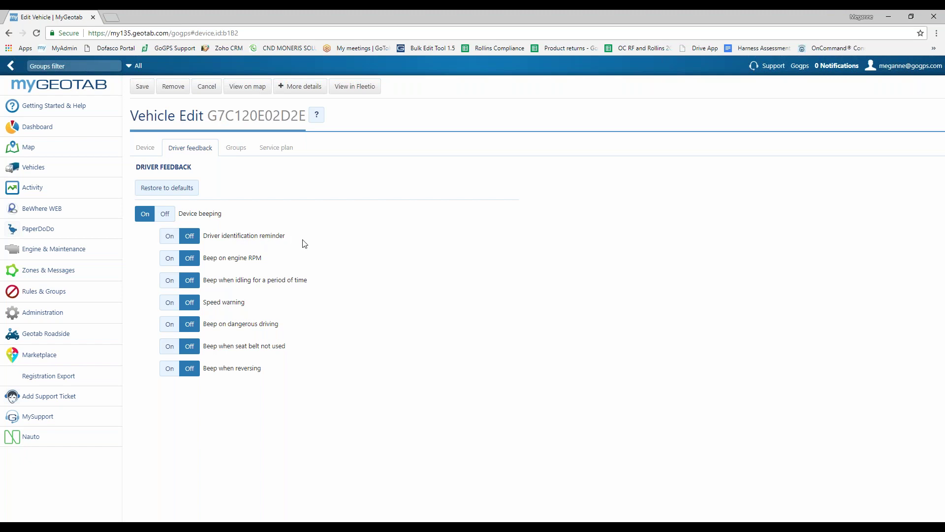
{"action": "left_click", "coordinate": [170, 264]}
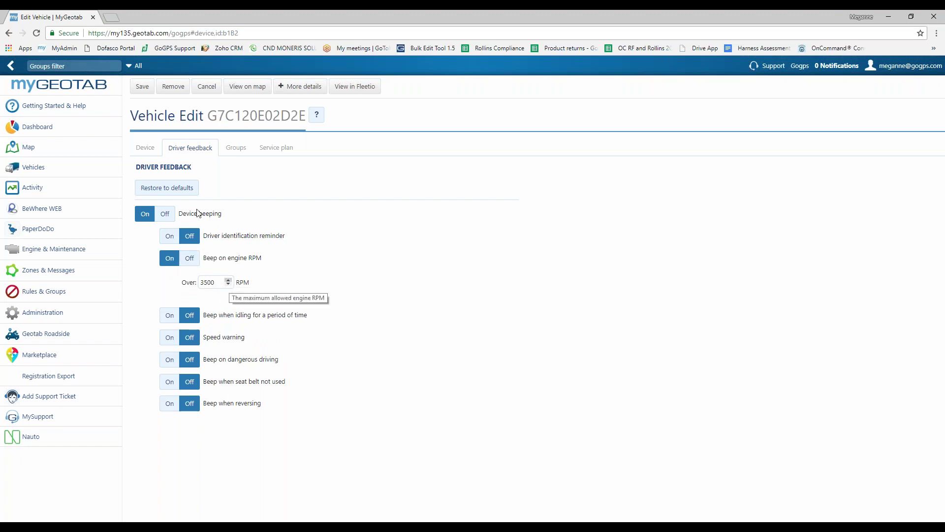
{"action": "left_click", "coordinate": [190, 258]}
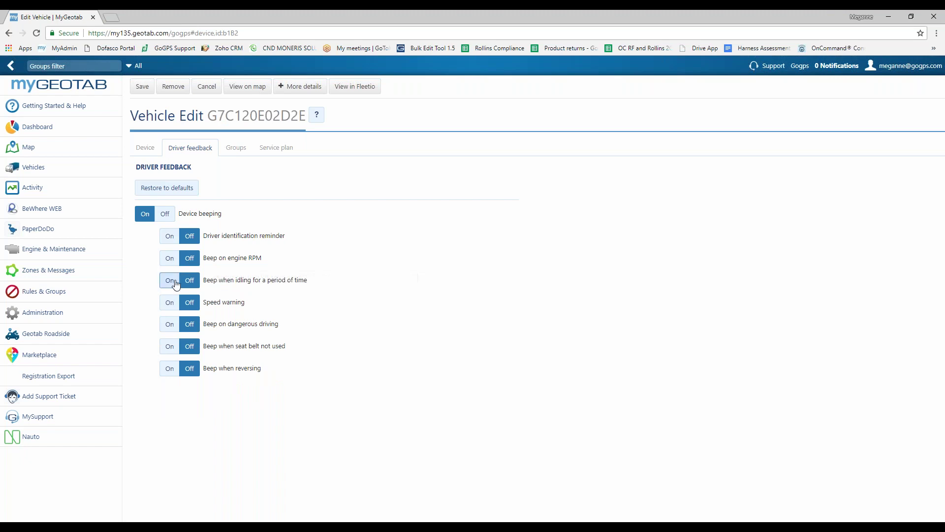
{"action": "left_click", "coordinate": [169, 280]}
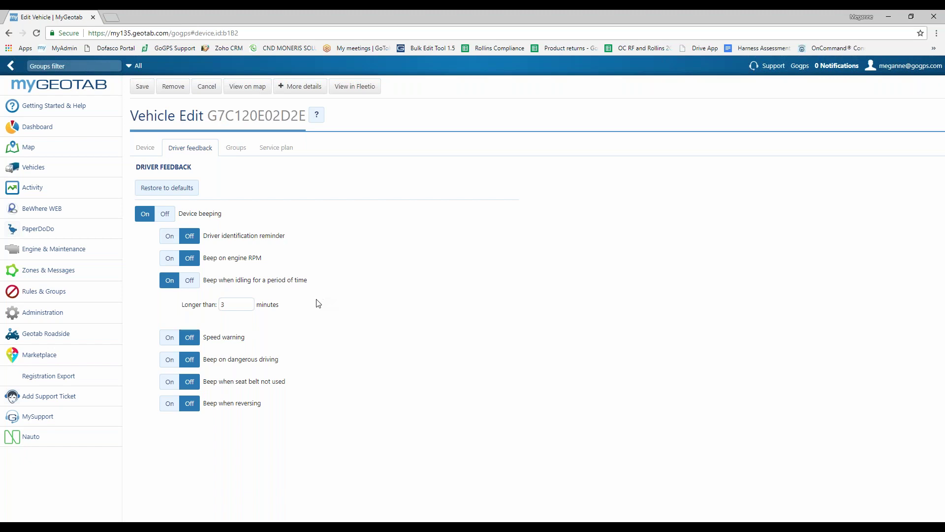
{"action": "left_click", "coordinate": [190, 280]}
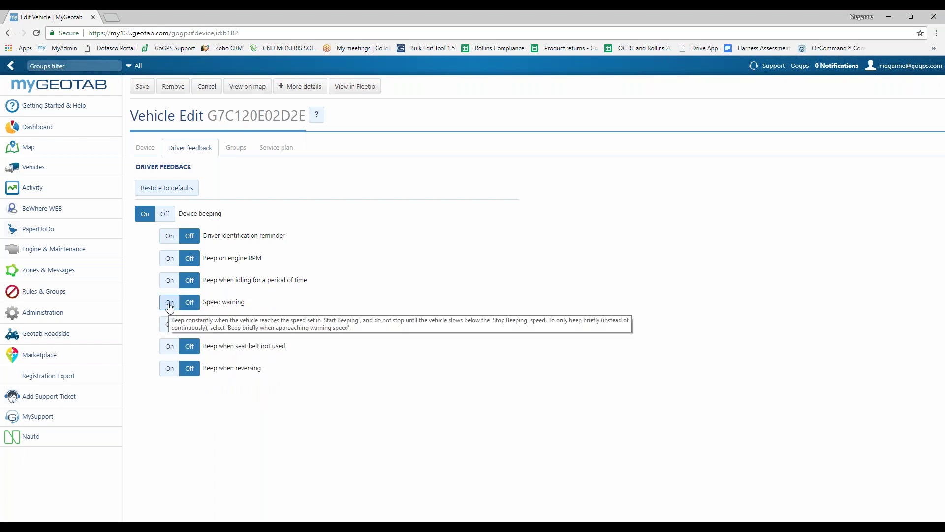
{"action": "left_click", "coordinate": [170, 302]}
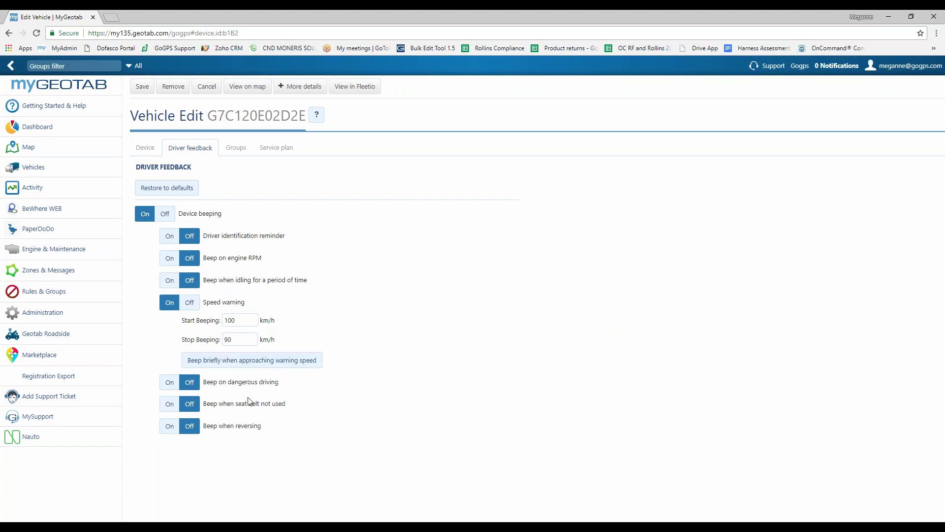
{"action": "left_click", "coordinate": [270, 364]}
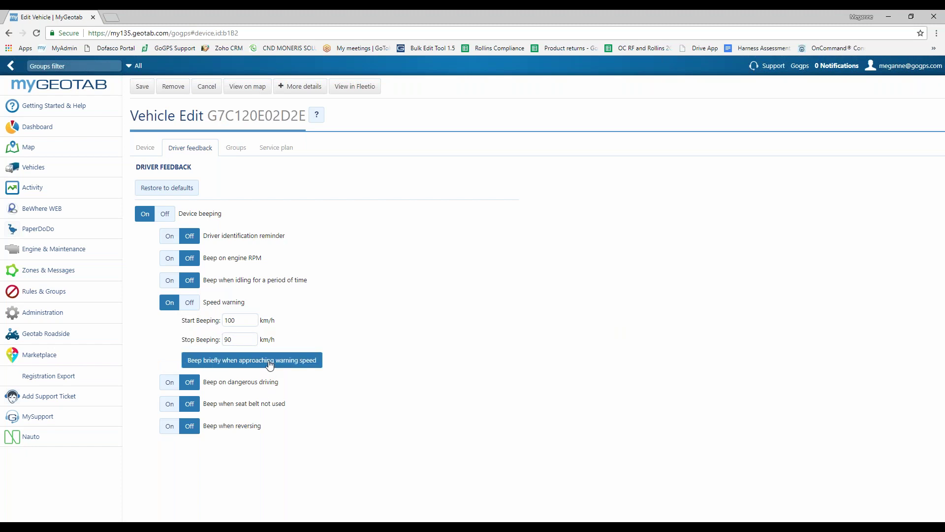
{"action": "double_click", "coordinate": [228, 339]}
{"action": "type", "text": "97"}
Turn off the speed warning beep and enable the dangerous driving beep, trying Truck/Cube Van and Heavy-Duty
{"action": "left_click", "coordinate": [192, 305]}
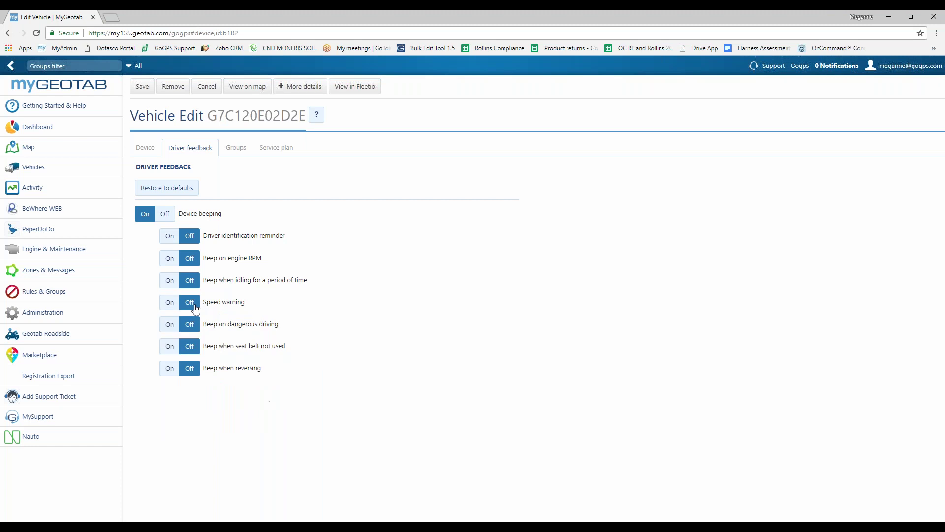
{"action": "left_click", "coordinate": [170, 324]}
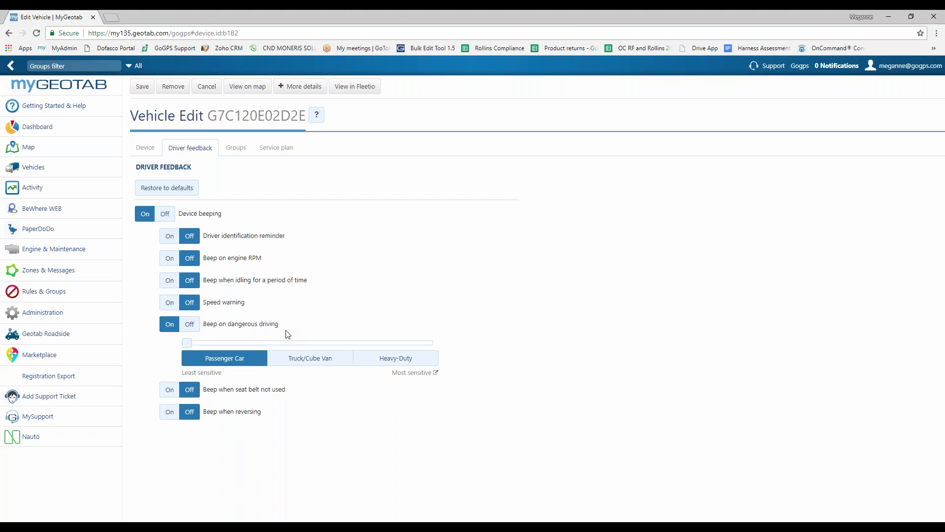
{"action": "left_click", "coordinate": [318, 364]}
{"action": "left_click", "coordinate": [407, 367]}
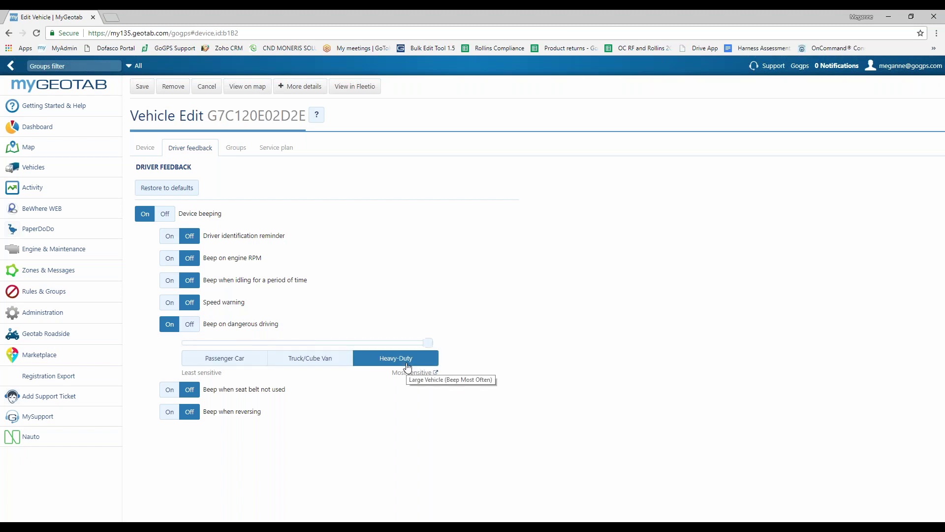
{"action": "left_click", "coordinate": [295, 362]}
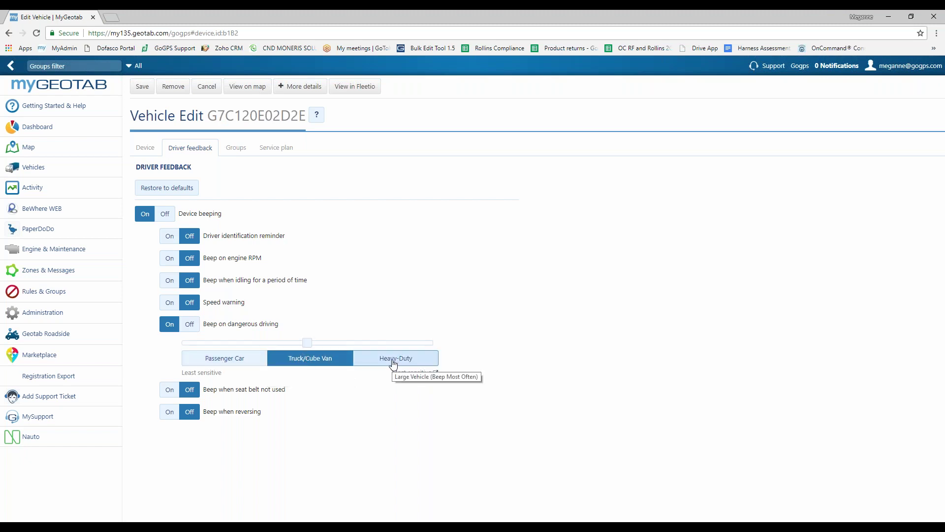
Disable the dangerous driving beep and enable the seat-belt beep for passenger and driver
{"action": "left_click", "coordinate": [189, 324]}
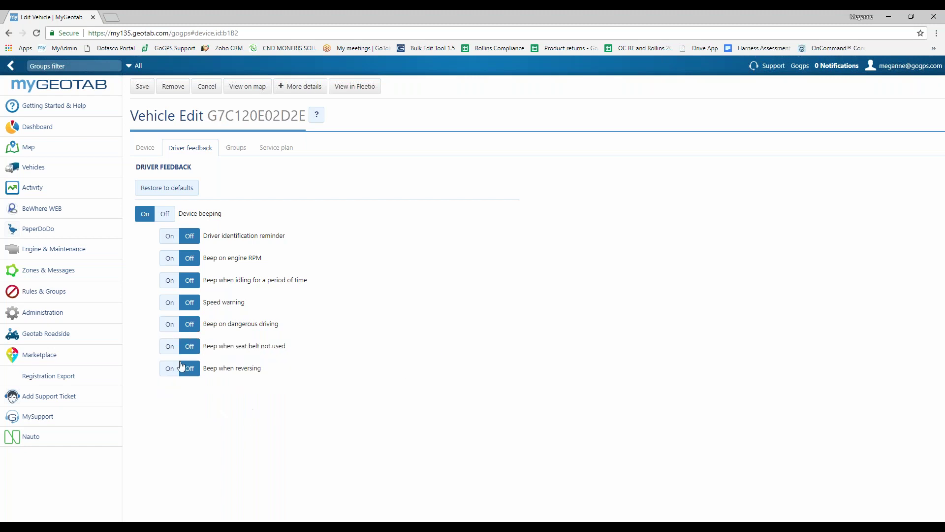
{"action": "left_click", "coordinate": [174, 352]}
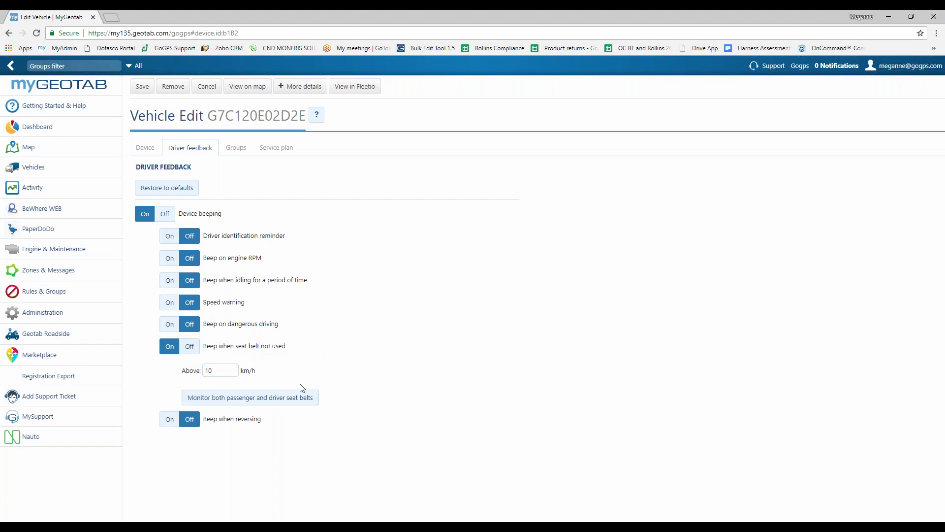
{"action": "left_click", "coordinate": [276, 397]}
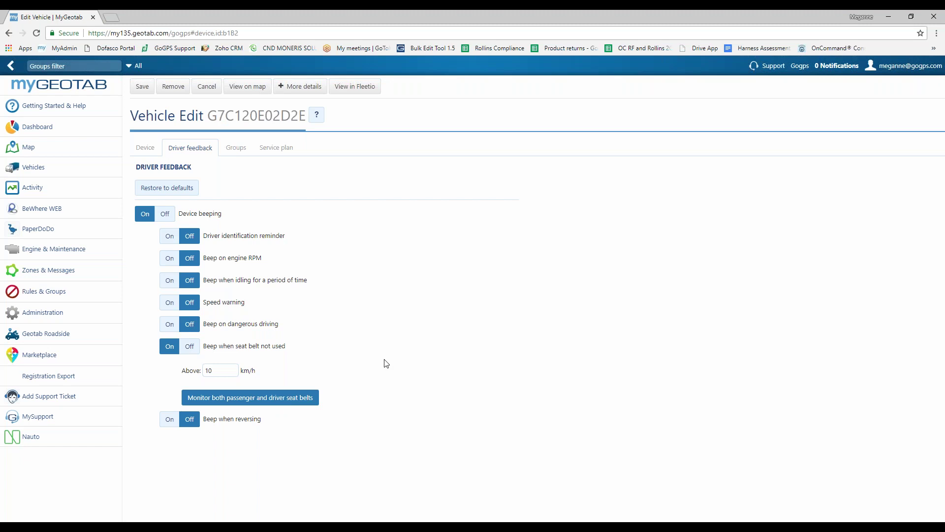
Turn off the seat-belt beep, then toggle the reversing beep on and back off
{"action": "left_click", "coordinate": [192, 347]}
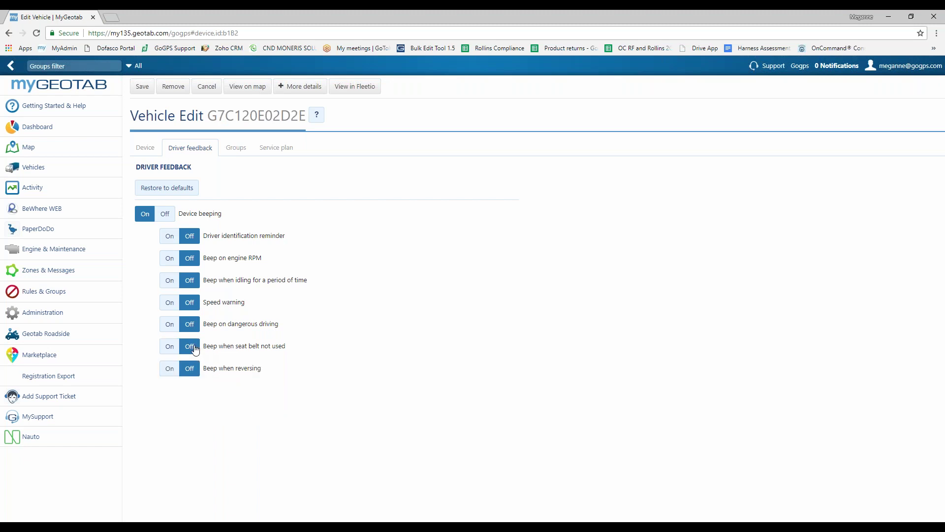
{"action": "left_click", "coordinate": [170, 369]}
{"action": "left_click", "coordinate": [189, 369]}
Assign the vehicle to the Canada group under GoGps in its group settings
{"action": "left_click", "coordinate": [243, 151]}
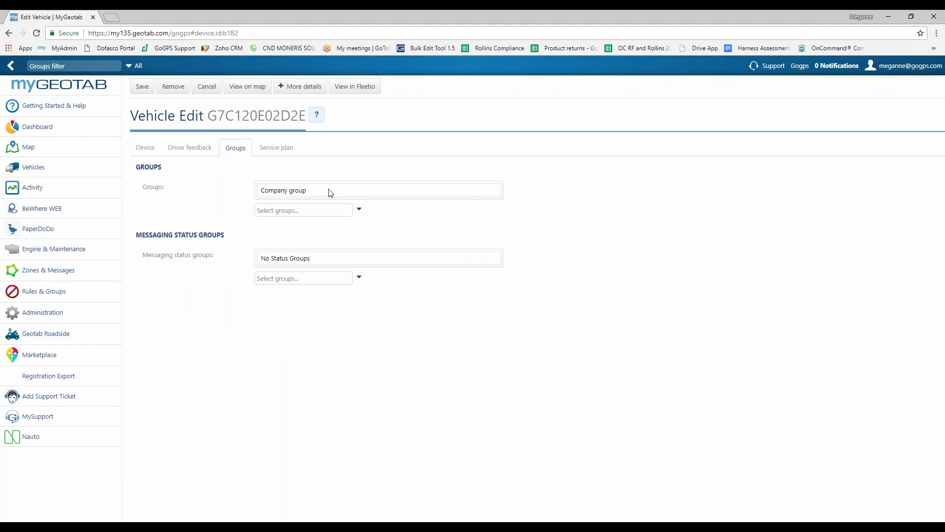
{"action": "left_click", "coordinate": [359, 209]}
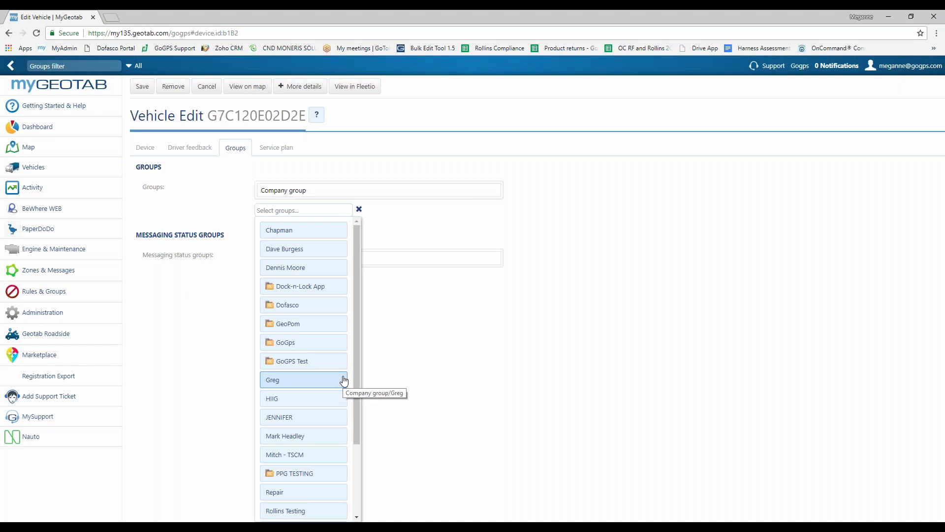
{"action": "left_click", "coordinate": [331, 343]}
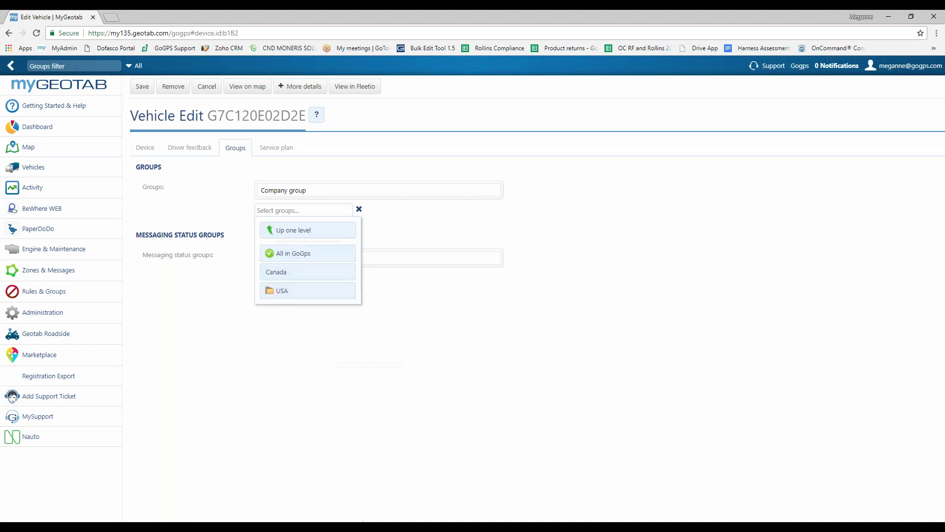
{"action": "left_click", "coordinate": [298, 279]}
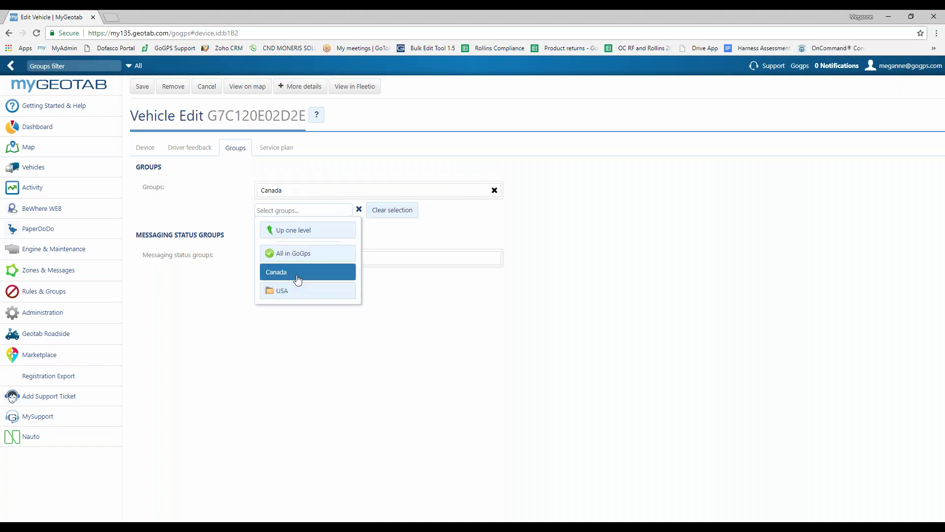
{"action": "left_click", "coordinate": [277, 213]}
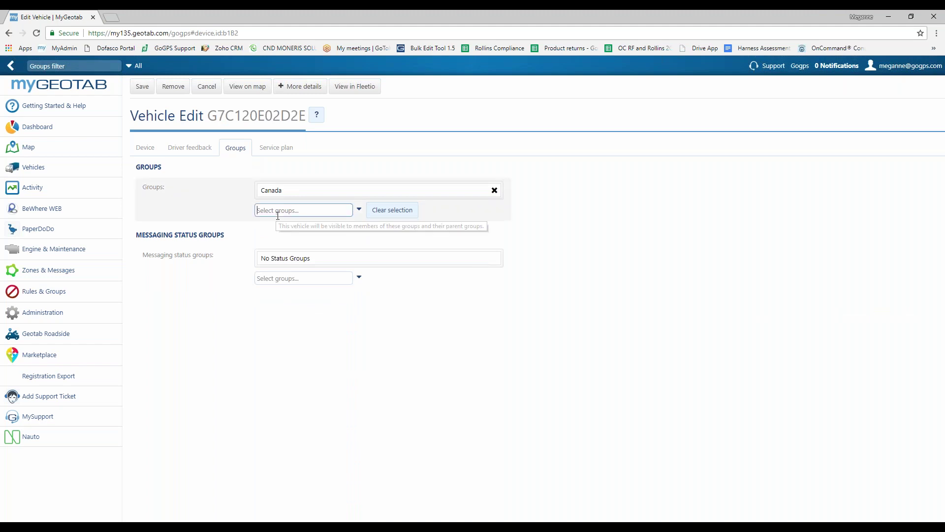
Review the vehicle's Suspend service plan features, then return to its Device info
{"action": "left_click", "coordinate": [278, 151]}
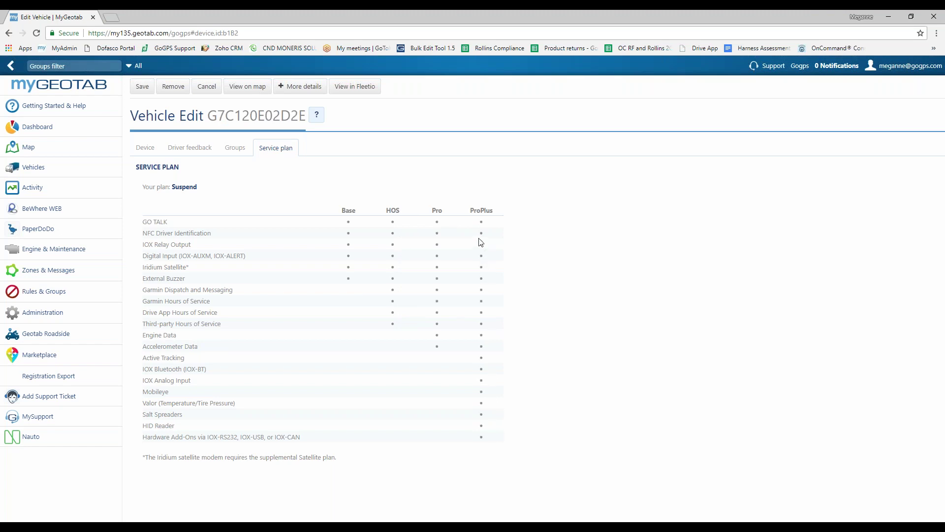
{"action": "left_click", "coordinate": [146, 149]}
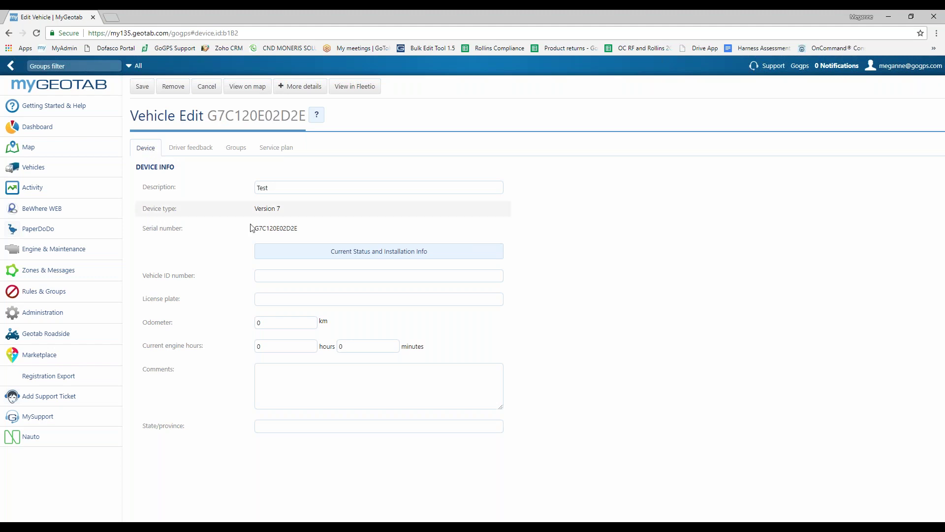
Comment 'G7C120E02D2E turned in 7-27-18' followed by the user's initials on the vehicle
{"action": "double_click", "coordinate": [284, 228]}
{"action": "key", "text": "ctrl+c"}
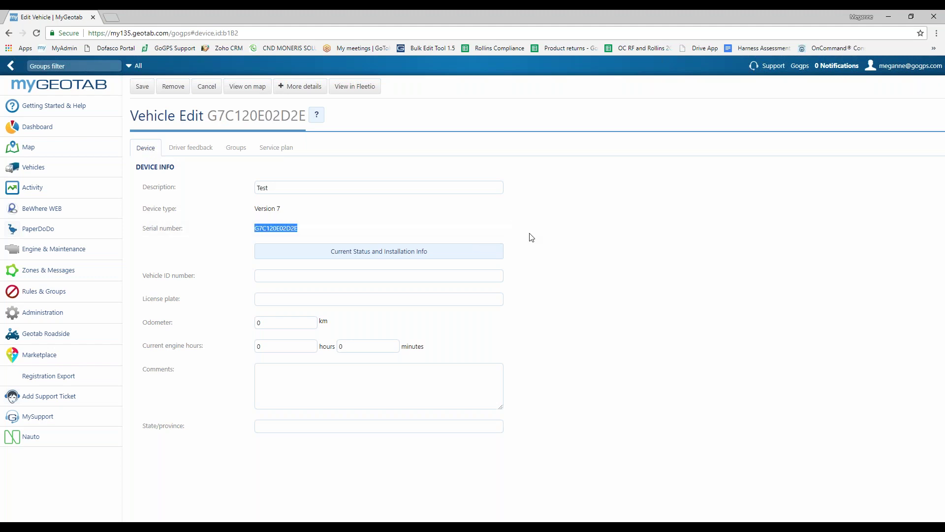
{"action": "left_click", "coordinate": [325, 383]}
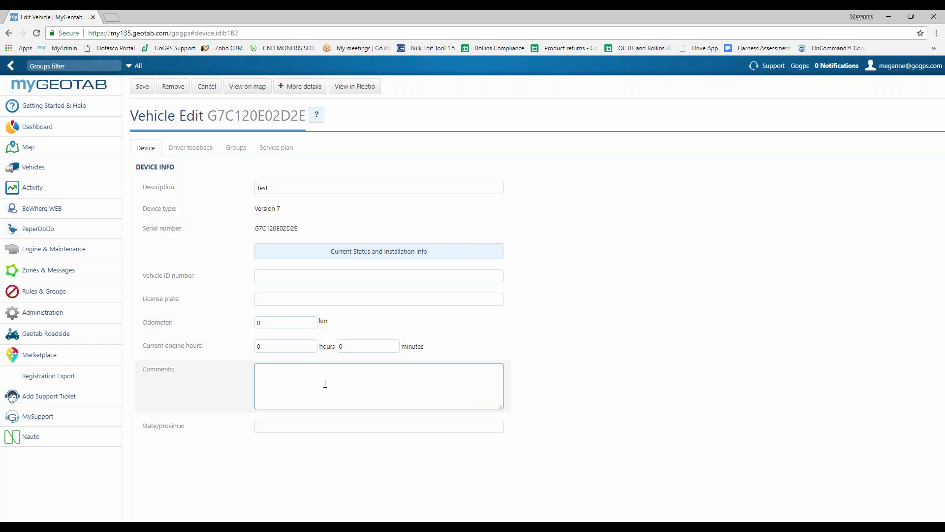
{"action": "key", "text": "ctrl+v"}
{"action": "type", "text": "turned in 7-27-18 MM"}
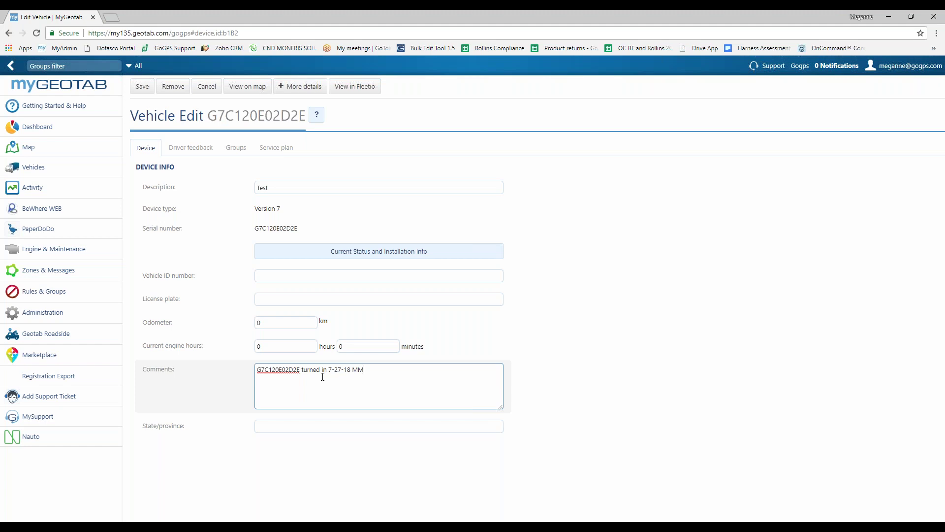
{"action": "left_click", "coordinate": [261, 382]}
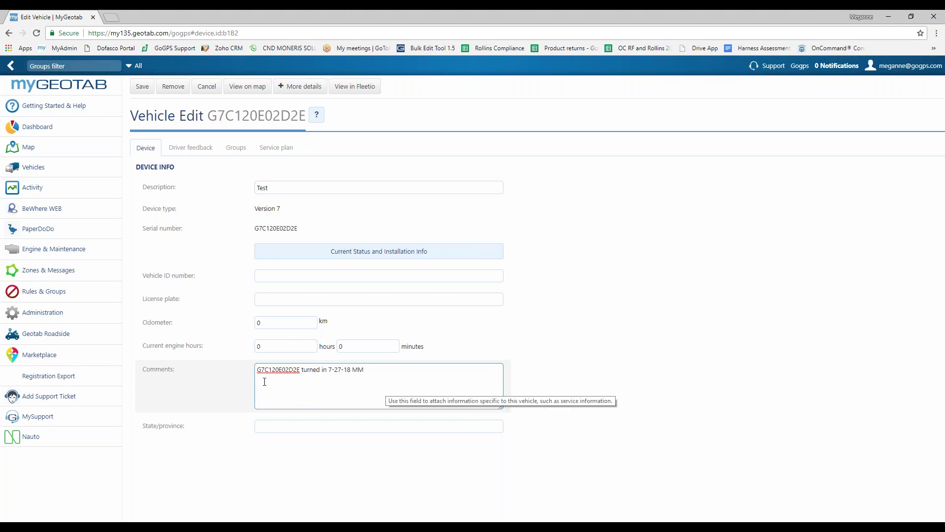
Save the comment, then unplug device G7C120E02D2E from Test and dismiss both notices
{"action": "left_click", "coordinate": [141, 89]}
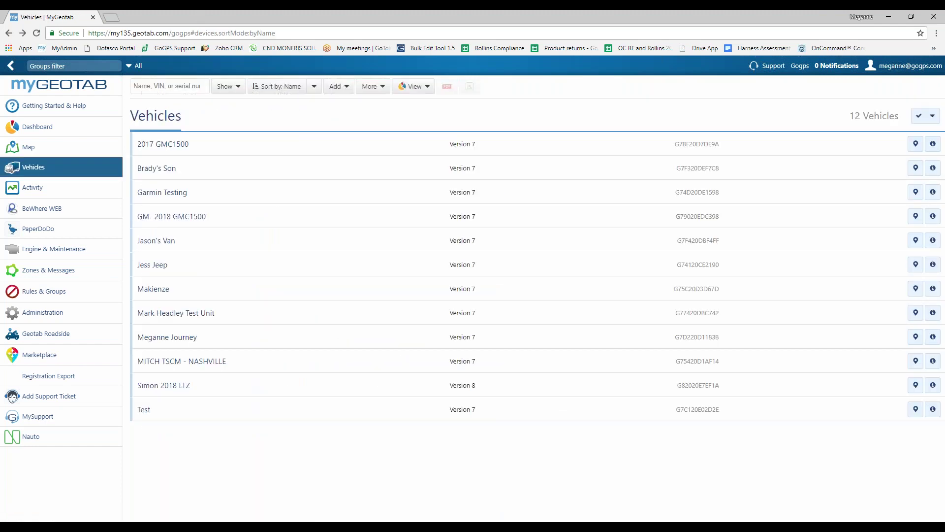
{"action": "left_click", "coordinate": [150, 410]}
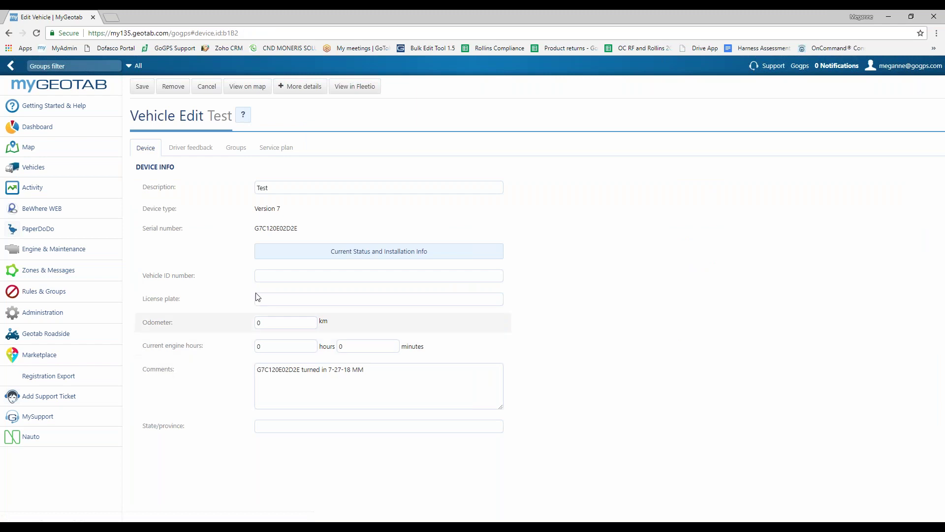
{"action": "left_click", "coordinate": [298, 88]}
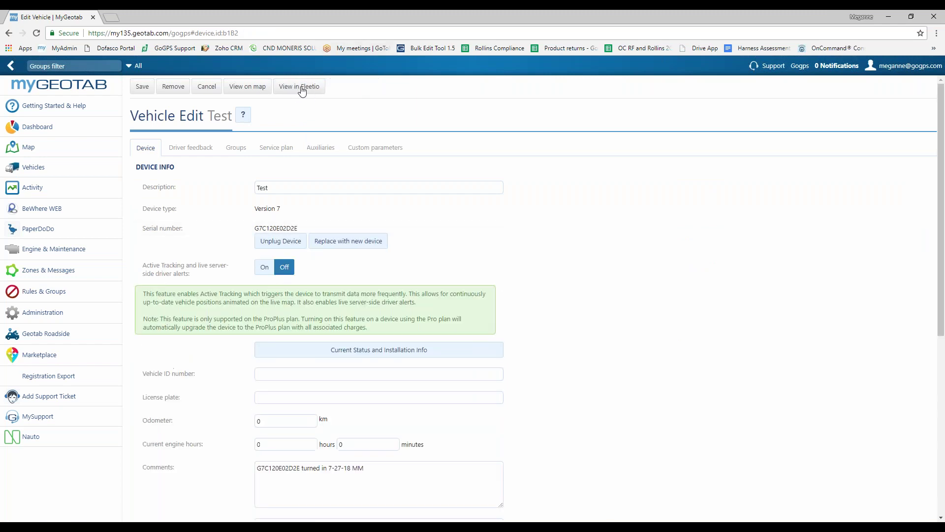
{"action": "left_click", "coordinate": [297, 243]}
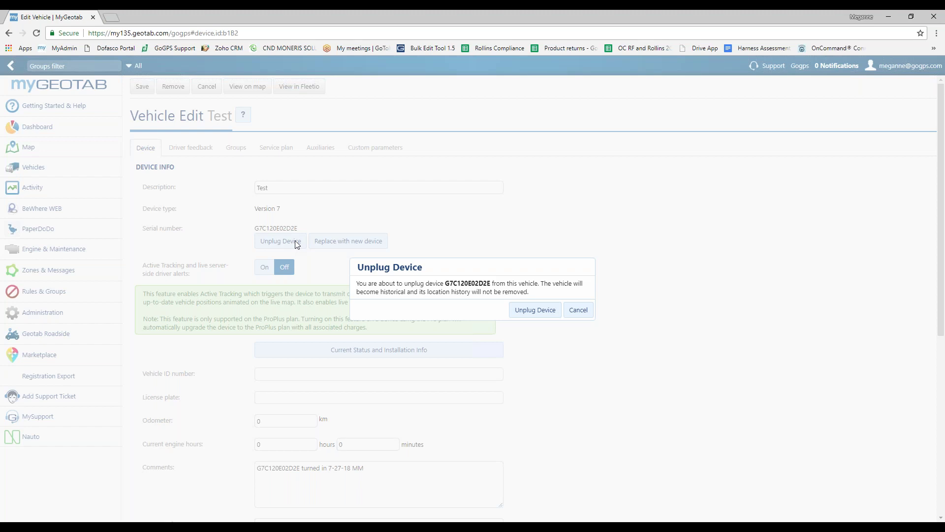
{"action": "left_click", "coordinate": [541, 310]}
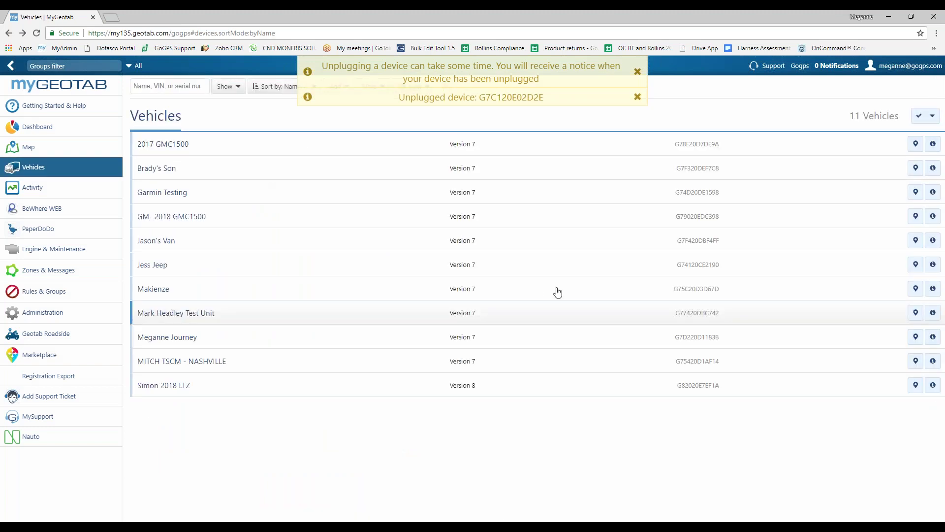
{"action": "left_click", "coordinate": [636, 95]}
{"action": "left_click", "coordinate": [637, 72]}
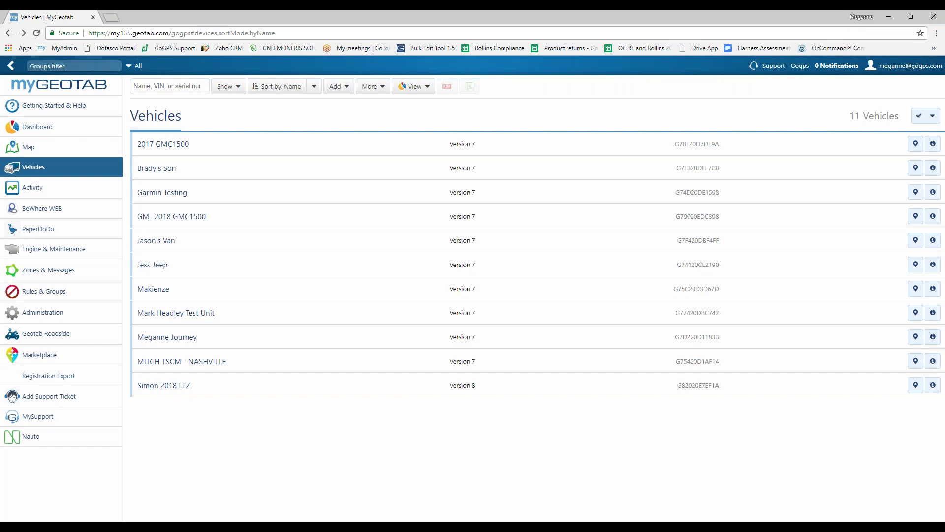
Add a new vehicle on serial G7C120E02D2E with description 'Test2'
{"action": "left_click", "coordinate": [340, 91]}
{"action": "left_click", "coordinate": [387, 105]}
{"action": "key", "text": "ctrl+v"}
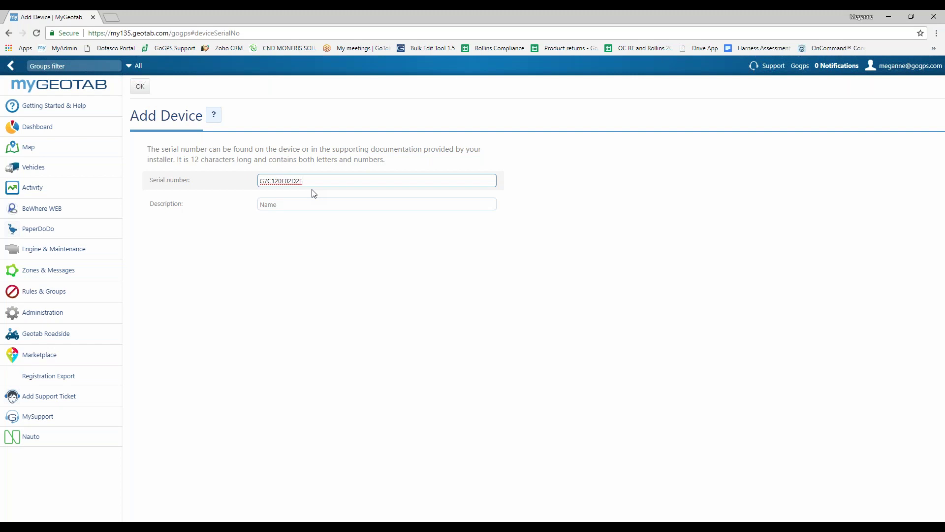
{"action": "left_click", "coordinate": [285, 199]}
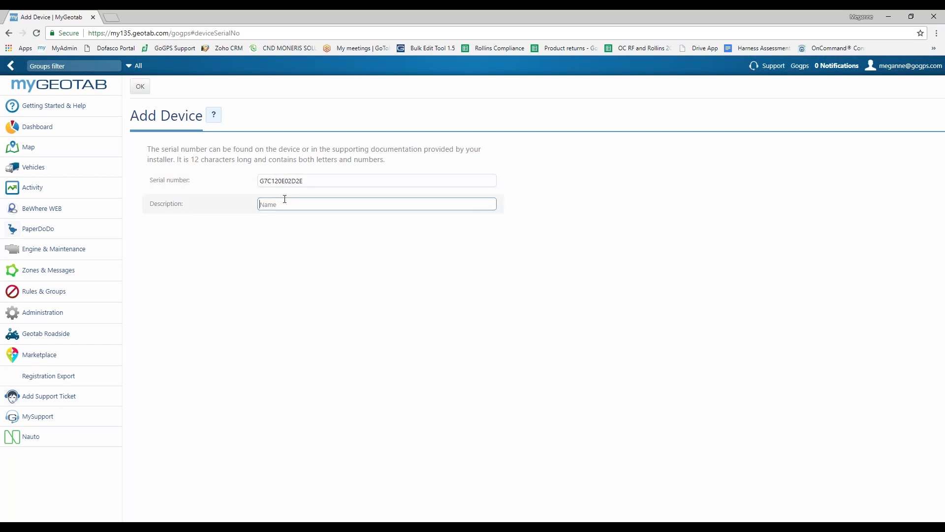
{"action": "type", "text": "Test2"}
{"action": "left_click", "coordinate": [141, 87]}
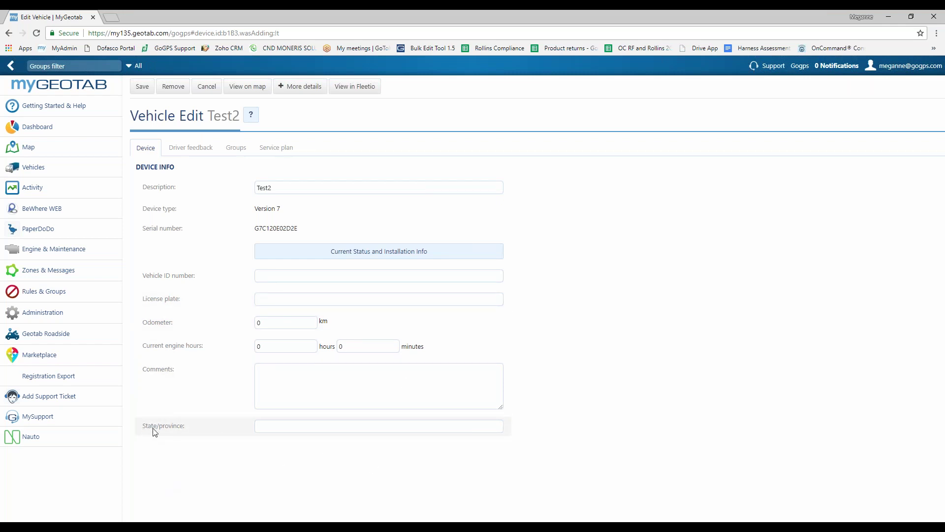
Check Test2's driver feedback and group settings, then save the vehicle
{"action": "left_click", "coordinate": [193, 150]}
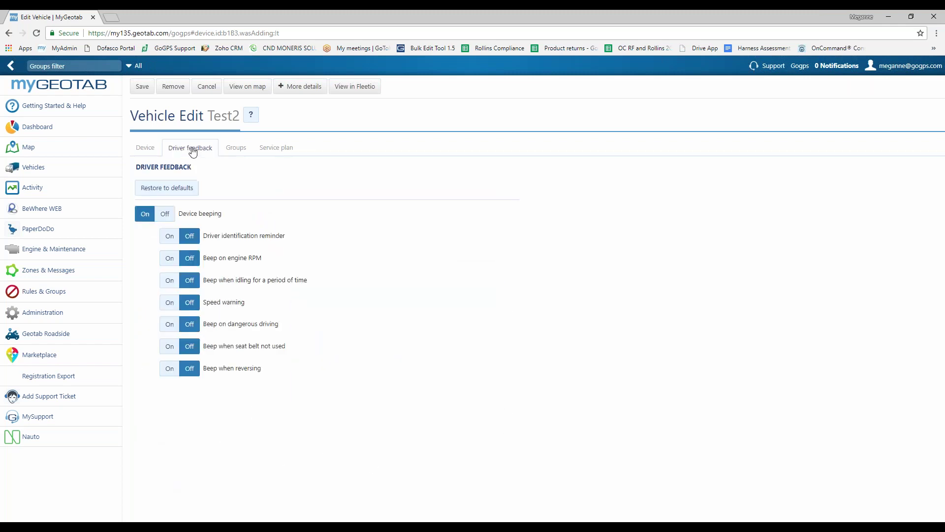
{"action": "left_click", "coordinate": [239, 149]}
{"action": "left_click", "coordinate": [146, 148]}
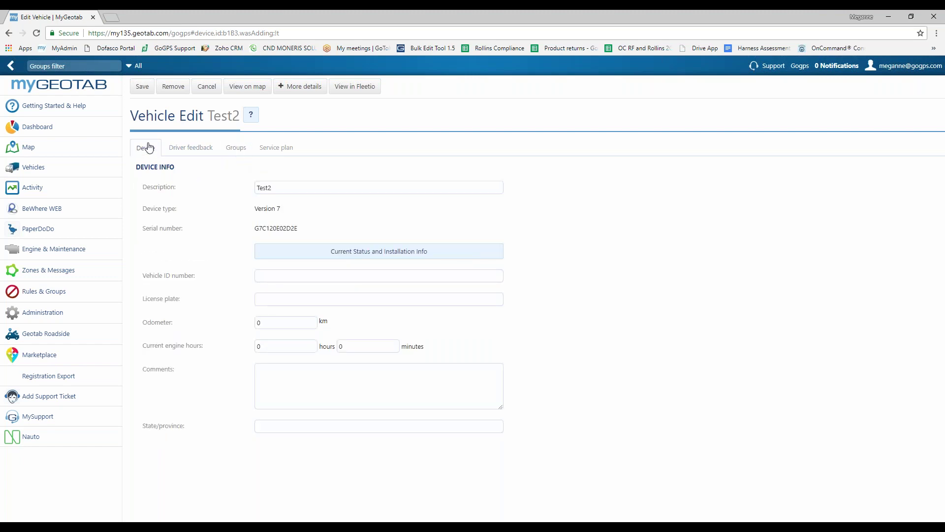
{"action": "left_click", "coordinate": [140, 89]}
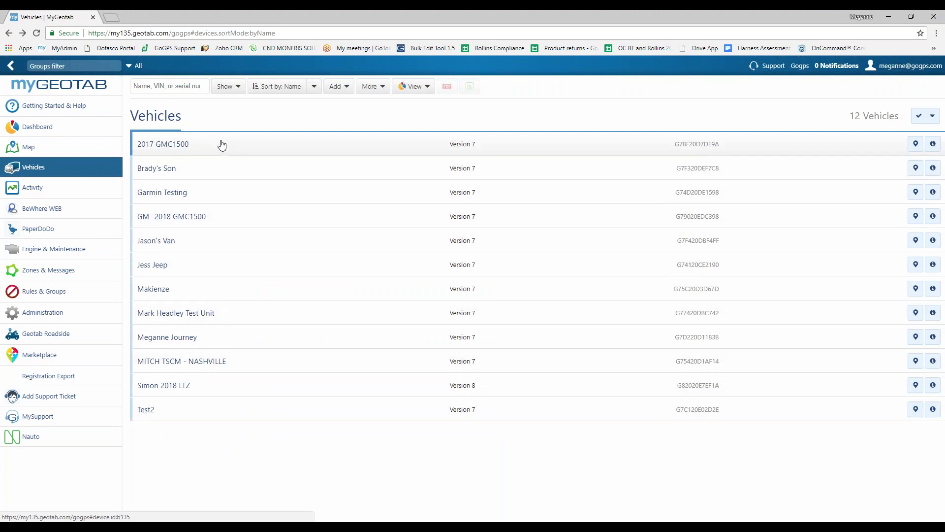
{"action": "mouse_move", "coordinate": [222, 144]}
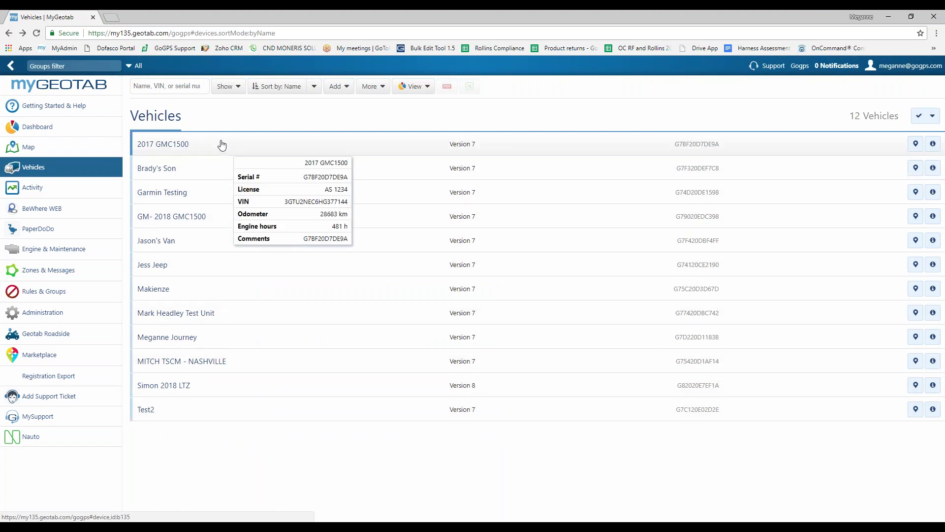